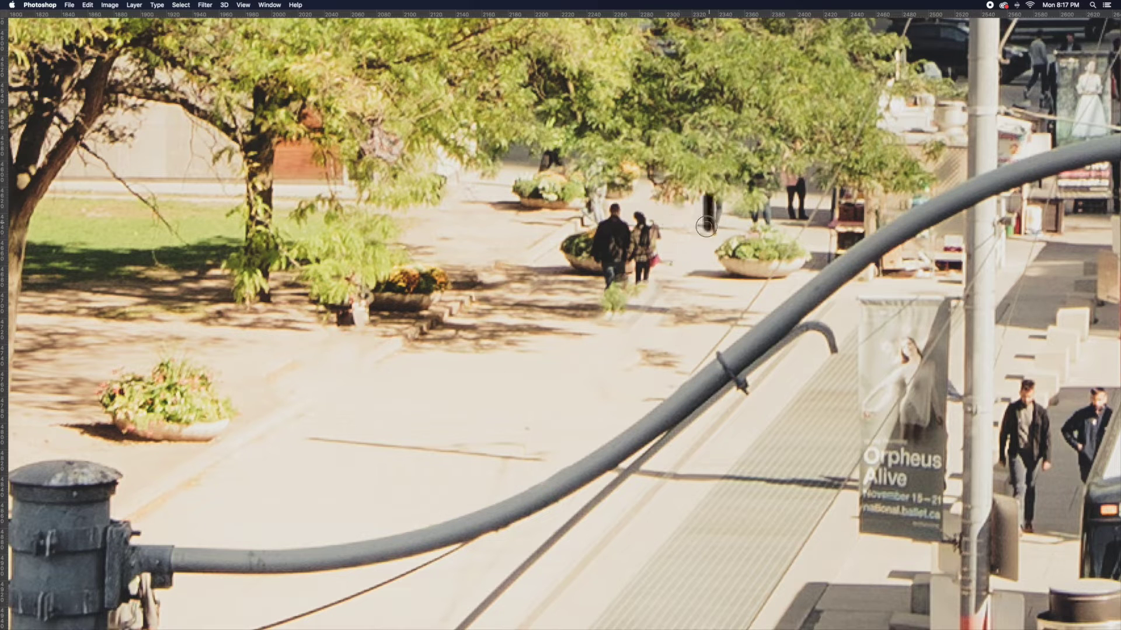
Heal away the walking couple and the centre planter on the sunny plaza.
mouse_move(642, 213)
mouse_down()
mouse_move(647, 278)
mouse_move(635, 242)
mouse_move(604, 242)
mouse_move(609, 276)
mouse_move(625, 315)
mouse_up()
drag(630, 251, 583, 237)
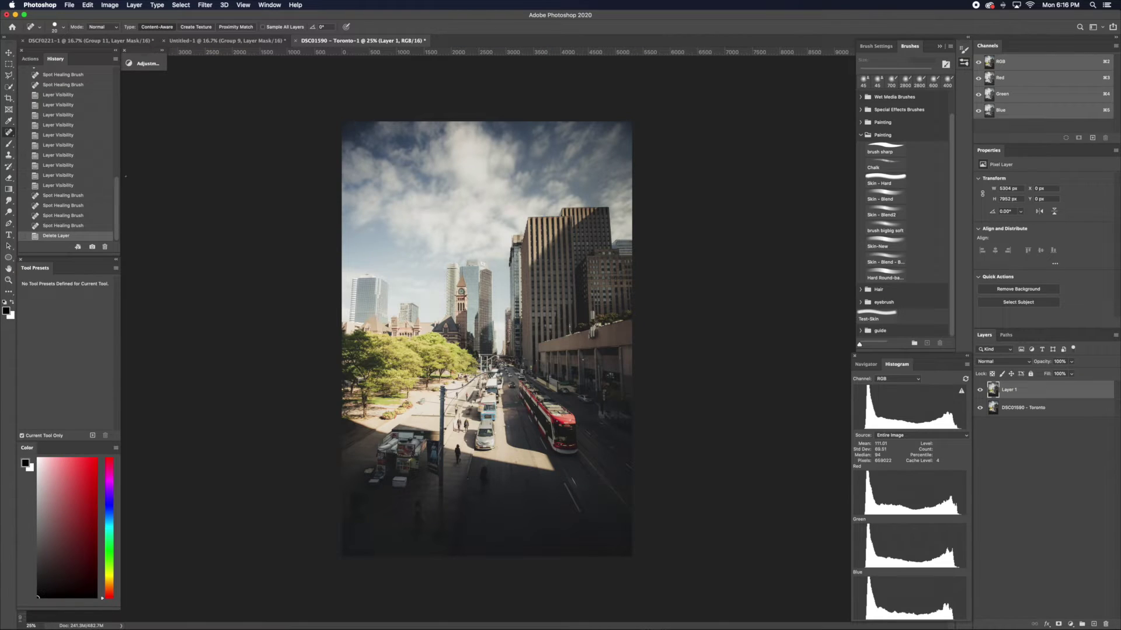
Look through the healing tools, keep Spot Healing, then switch to the plain Brush tool (B).
right_click(10, 135)
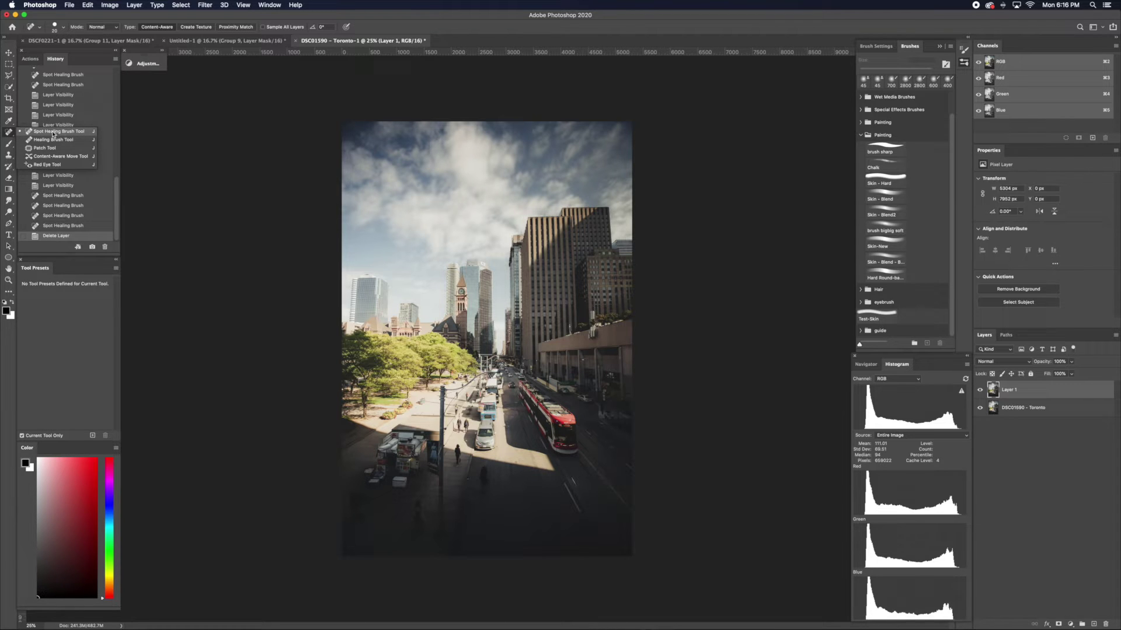
click(65, 133)
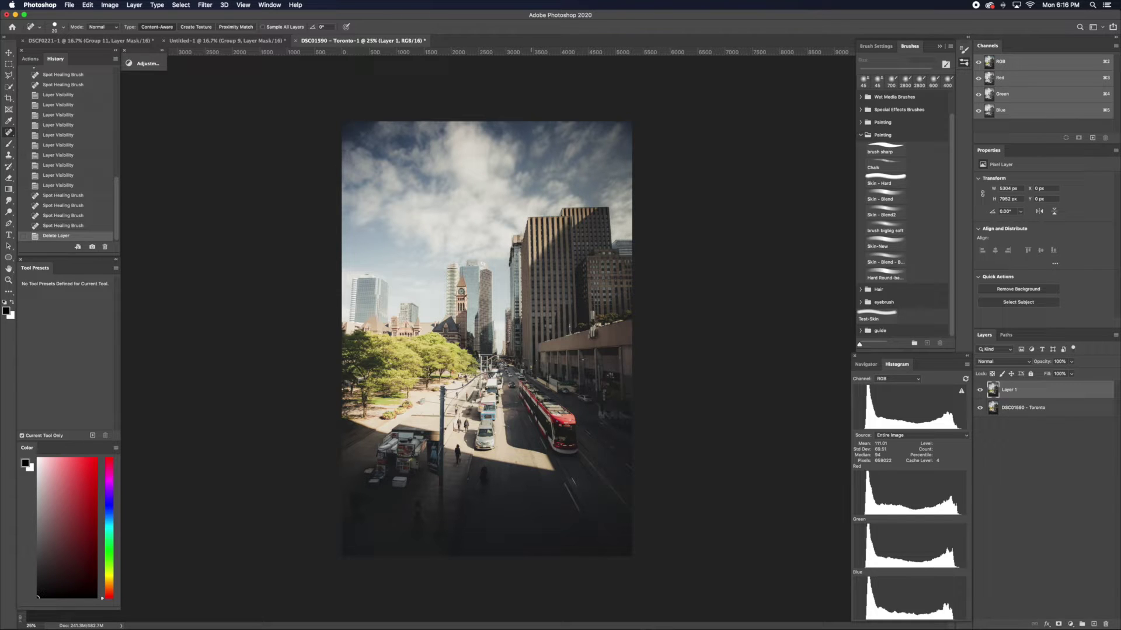
key(b)
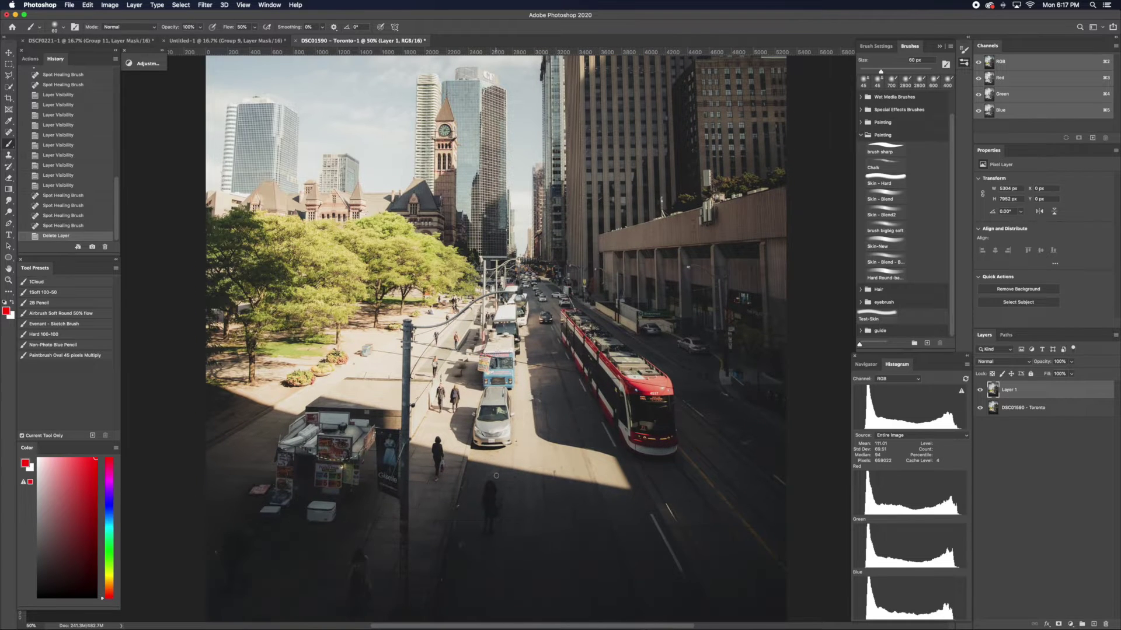
mouse_move(490, 469)
mouse_down()
mouse_move(475, 546)
mouse_move(514, 502)
mouse_move(470, 458)
mouse_up()
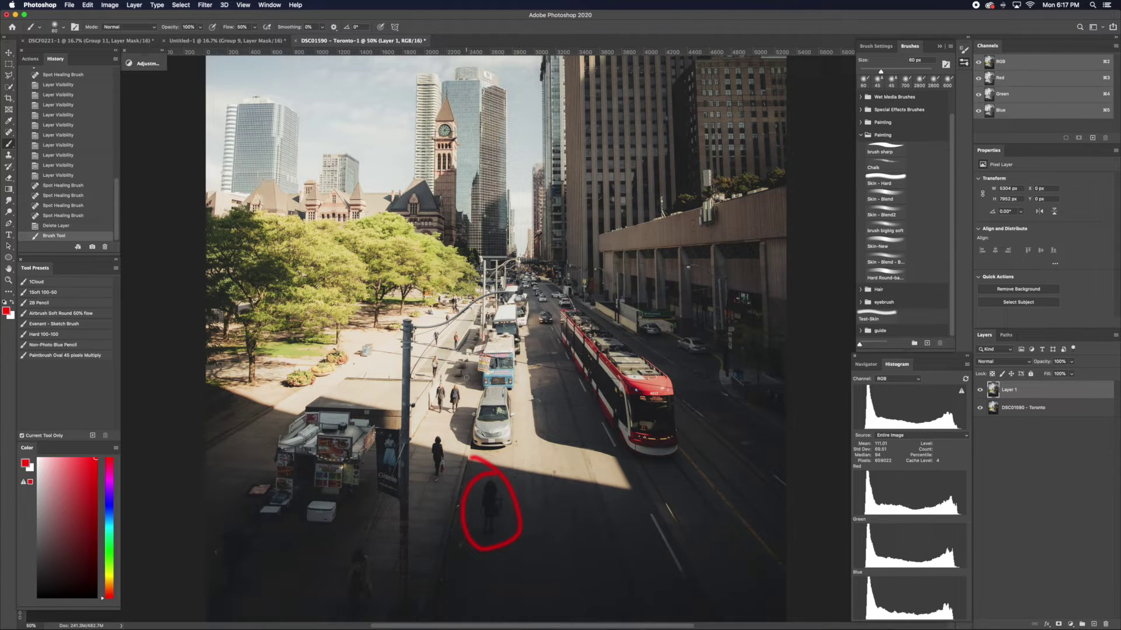
mouse_move(681, 258)
mouse_down()
mouse_move(714, 283)
mouse_move(688, 267)
mouse_up()
drag(543, 304, 564, 314)
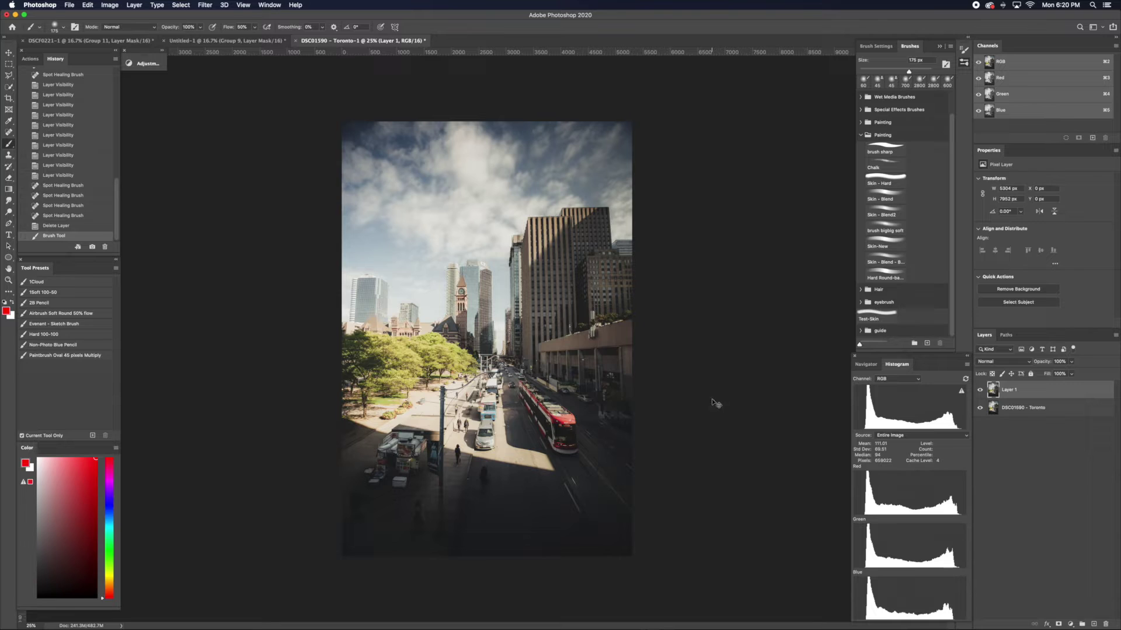
Zoom to 200% and spot-heal the dark pedestrian in the shaded road, plus a leftover spot.
scroll(716, 403, up, 5)
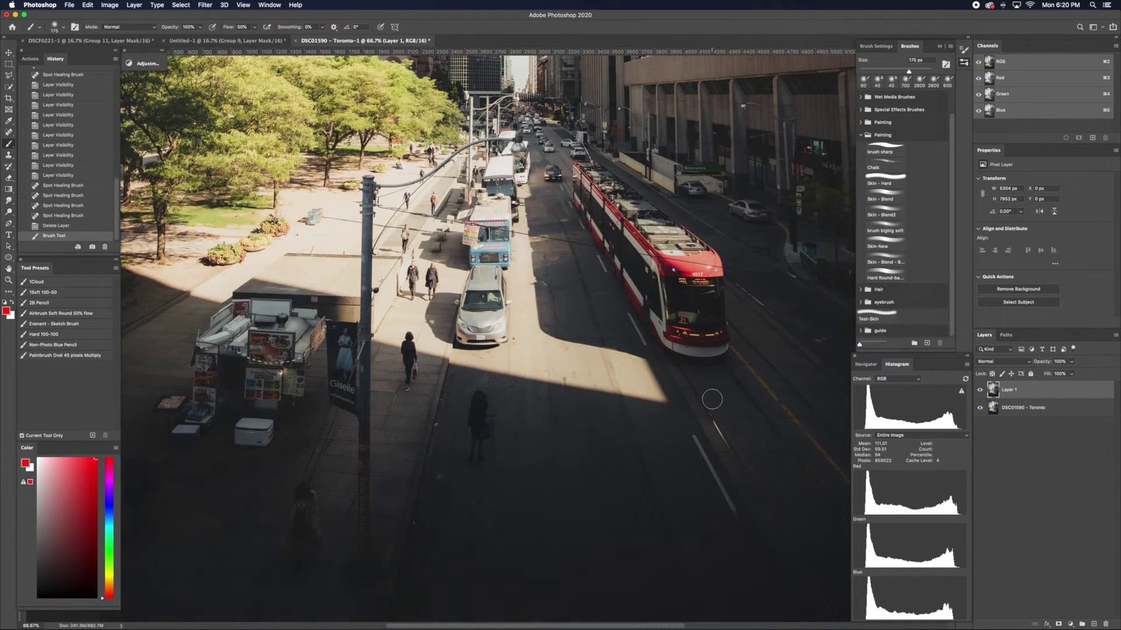
scroll(716, 403, up, 5)
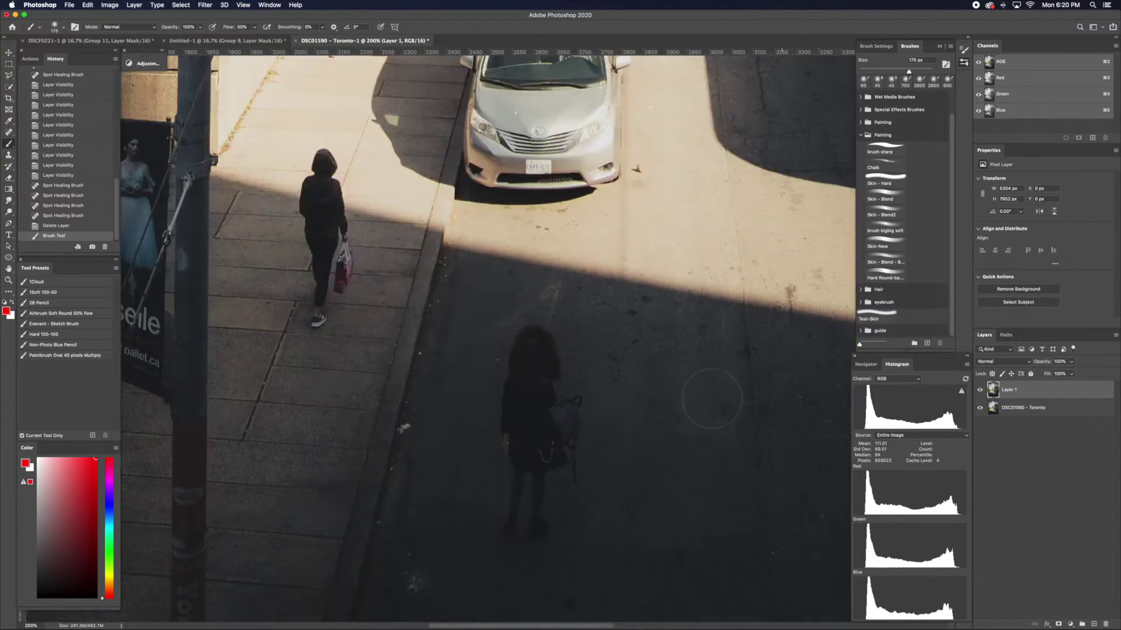
scroll(751, 387, down, 2)
key(j)
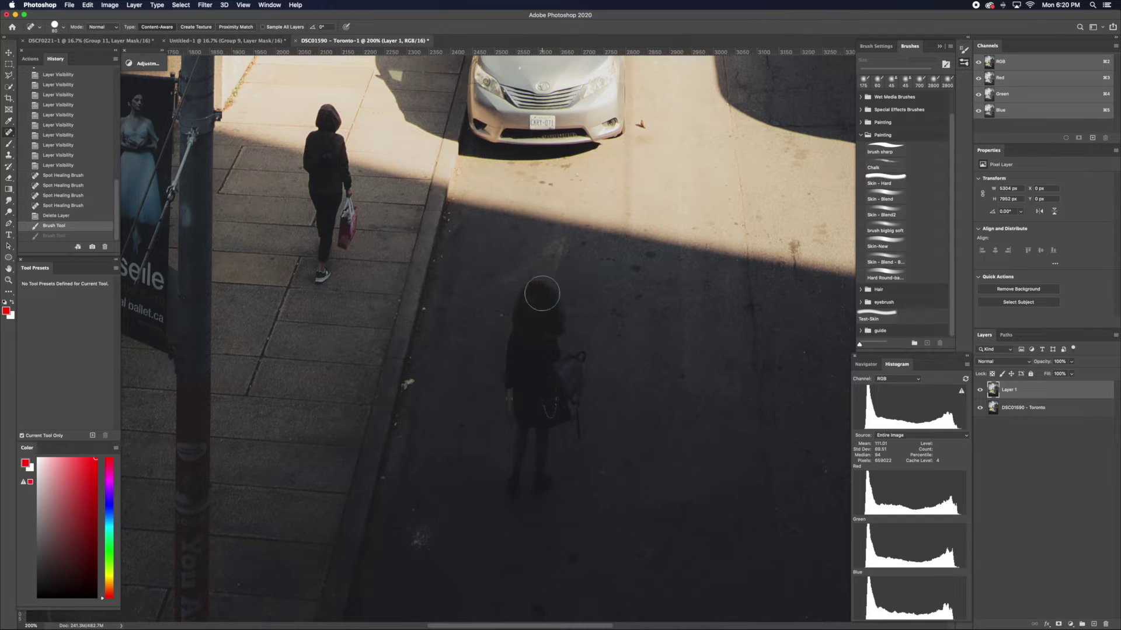
mouse_move(539, 291)
mouse_down()
mouse_move(522, 332)
mouse_move(544, 292)
mouse_move(556, 333)
mouse_move(537, 309)
mouse_move(516, 401)
mouse_move(535, 344)
mouse_move(543, 380)
mouse_move(552, 360)
mouse_move(562, 375)
mouse_move(577, 364)
mouse_move(564, 390)
mouse_move(574, 377)
mouse_move(580, 427)
mouse_move(569, 401)
mouse_move(552, 427)
mouse_move(533, 399)
mouse_move(514, 489)
mouse_move(542, 452)
mouse_move(543, 482)
mouse_move(522, 487)
mouse_move(540, 483)
mouse_move(529, 493)
mouse_move(548, 437)
mouse_move(506, 333)
mouse_up()
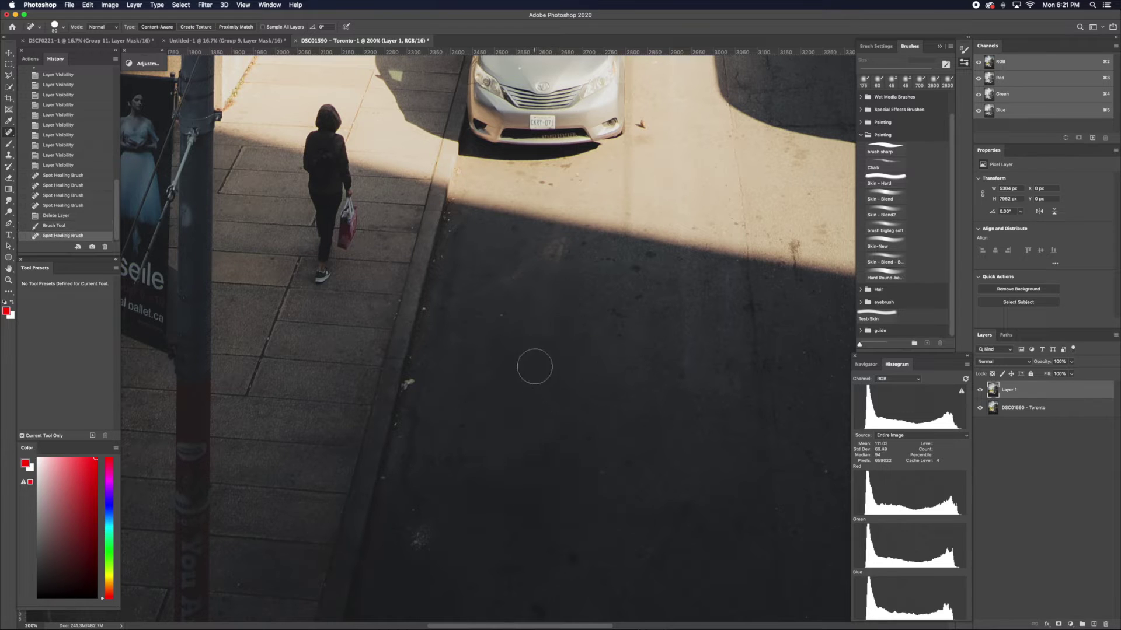
click(536, 460)
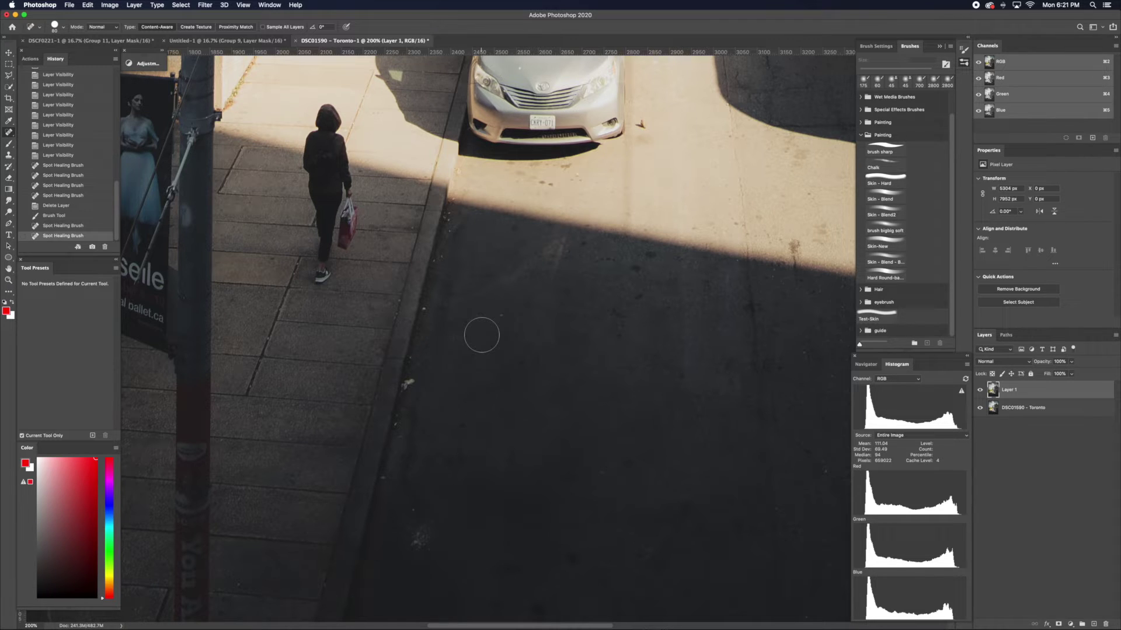
Heal away the hooded pedestrian carrying a pink bag on the shaded sidewalk.
scroll(481, 335, up, 5)
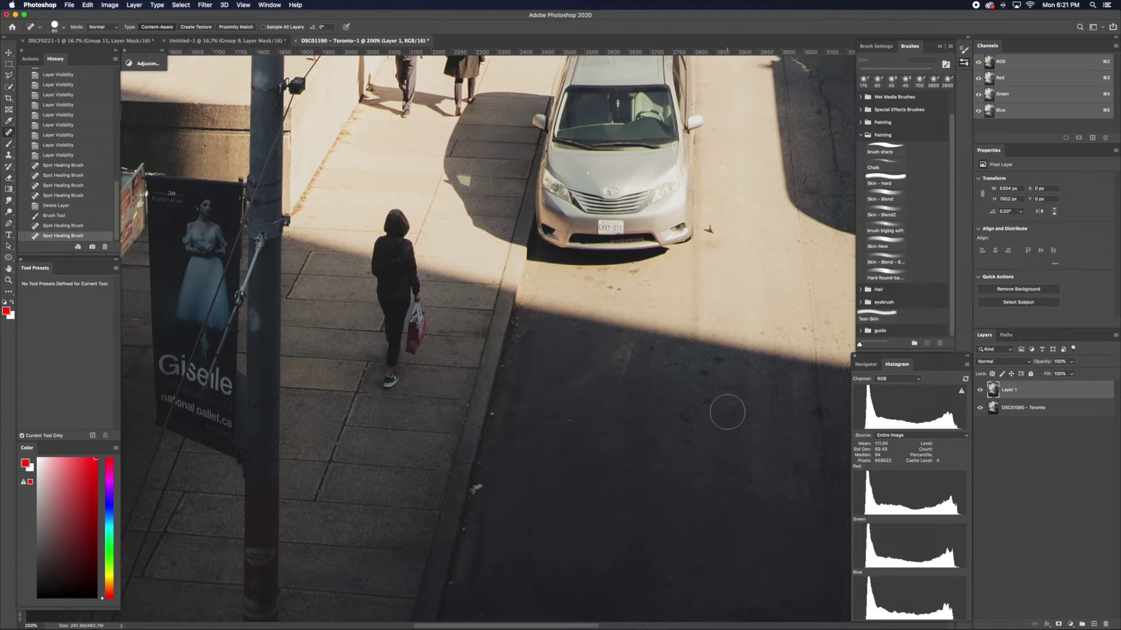
mouse_move(390, 200)
mouse_down()
mouse_move(390, 379)
mouse_move(403, 274)
mouse_move(417, 311)
mouse_move(390, 380)
mouse_move(444, 299)
mouse_move(429, 338)
mouse_move(403, 350)
mouse_move(438, 365)
mouse_move(390, 315)
mouse_up()
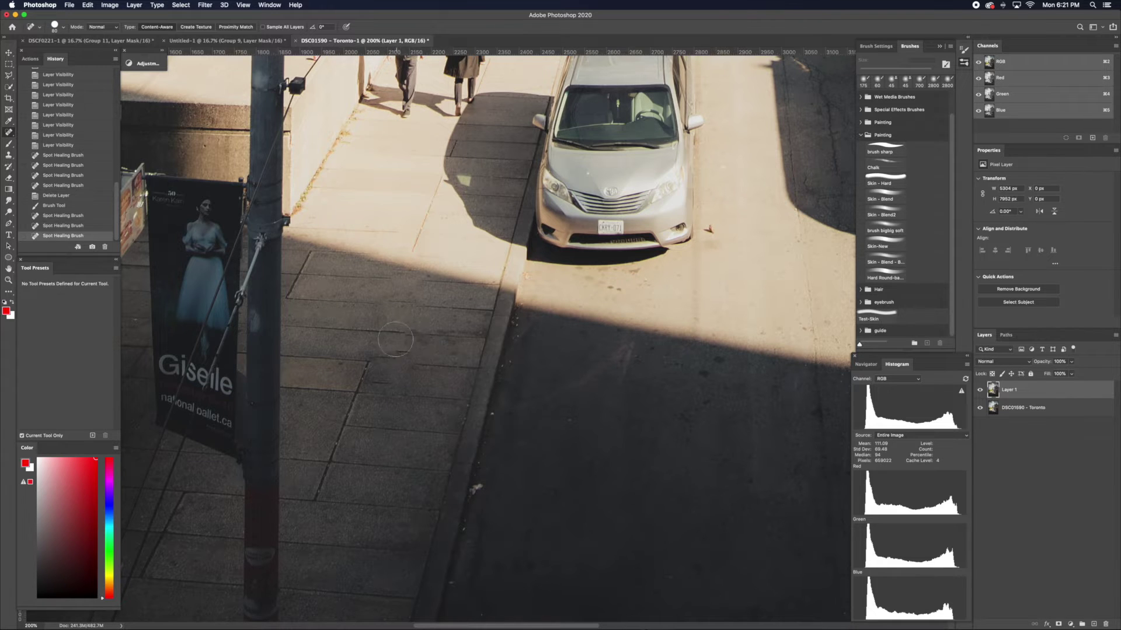
Heal away the walking man and the long-haired woman behind the silver car.
scroll(511, 142, up, 5)
mouse_move(402, 272)
mouse_down()
mouse_move(398, 305)
mouse_move(408, 288)
mouse_move(413, 316)
mouse_move(393, 330)
mouse_move(406, 400)
mouse_up()
mouse_move(382, 335)
mouse_down()
mouse_move(362, 316)
mouse_move(365, 358)
mouse_move(388, 369)
mouse_move(364, 376)
mouse_move(397, 383)
mouse_move(389, 351)
mouse_up()
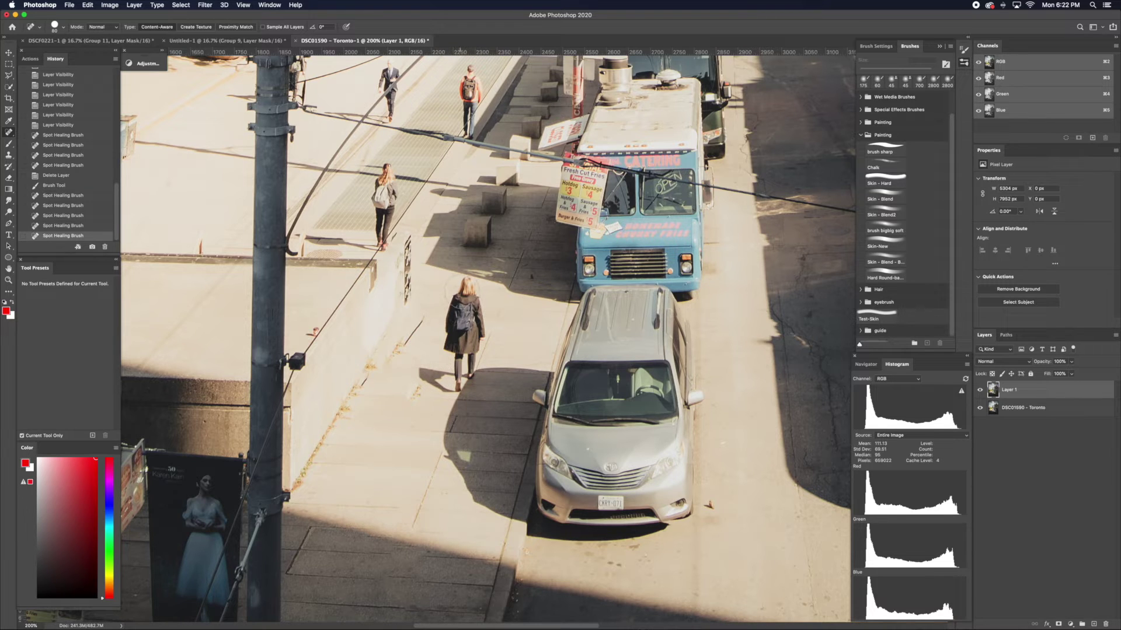
mouse_move(467, 288)
mouse_down()
mouse_move(456, 315)
mouse_move(472, 316)
mouse_move(475, 330)
mouse_move(451, 349)
mouse_move(468, 349)
mouse_move(459, 381)
mouse_move(471, 355)
mouse_move(442, 383)
mouse_up()
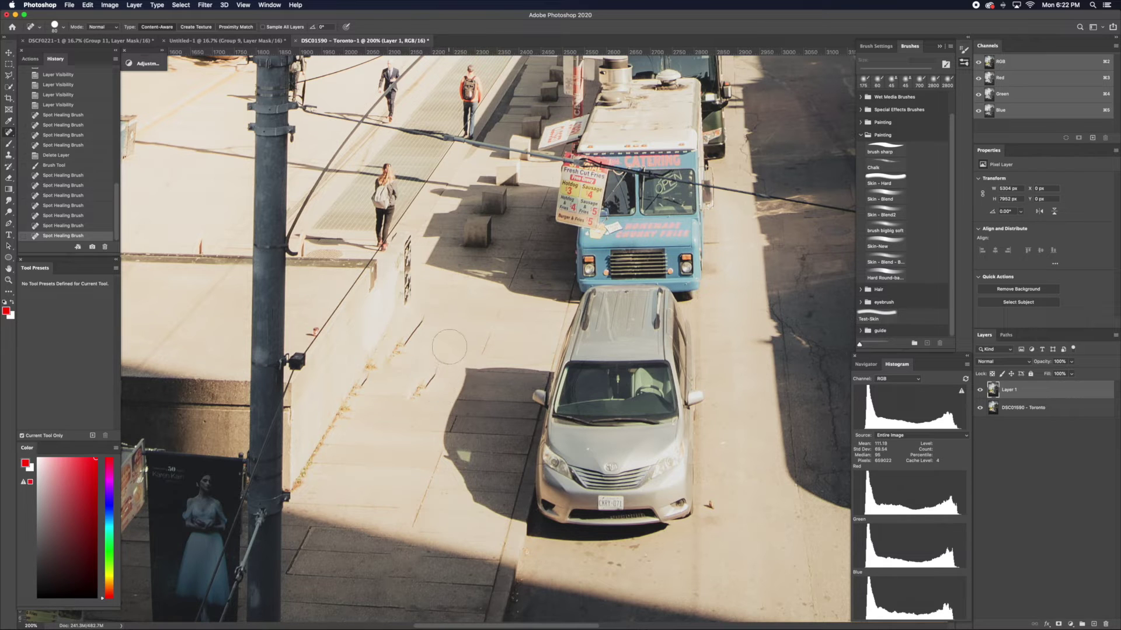
Patch the weed and the crack running along the sidewalk.
click(422, 390)
drag(412, 310, 399, 327)
drag(397, 339, 399, 378)
Zoom to 300% on the facade wires and shrink the healing brush to 15 px.
scroll(418, 161, right, 10)
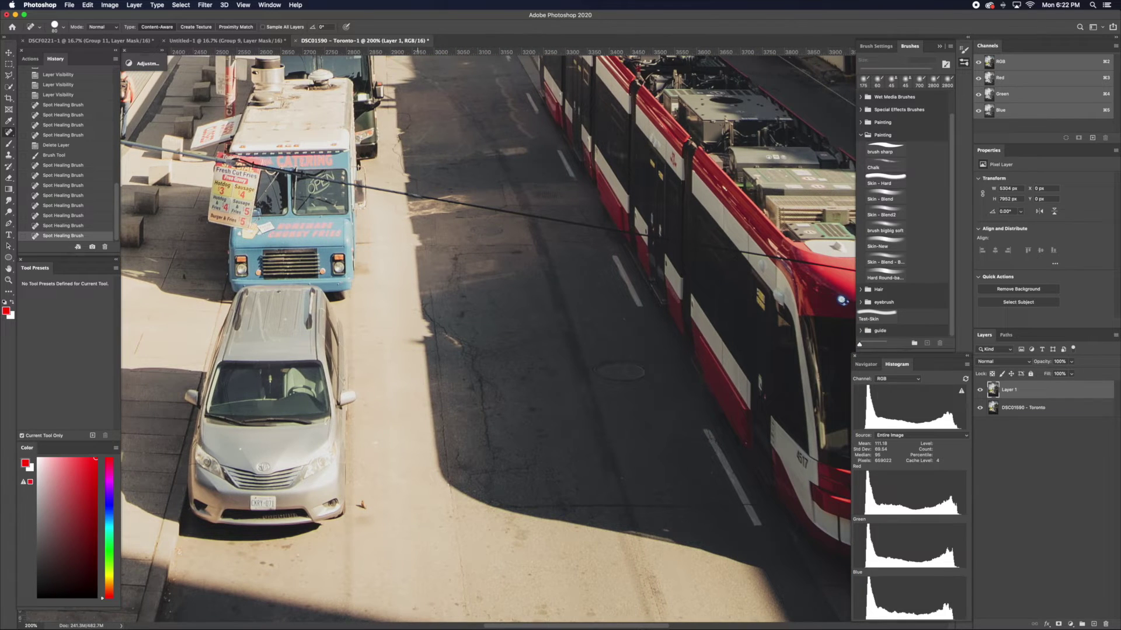
scroll(418, 161, right, 15)
scroll(417, 161, up, 8)
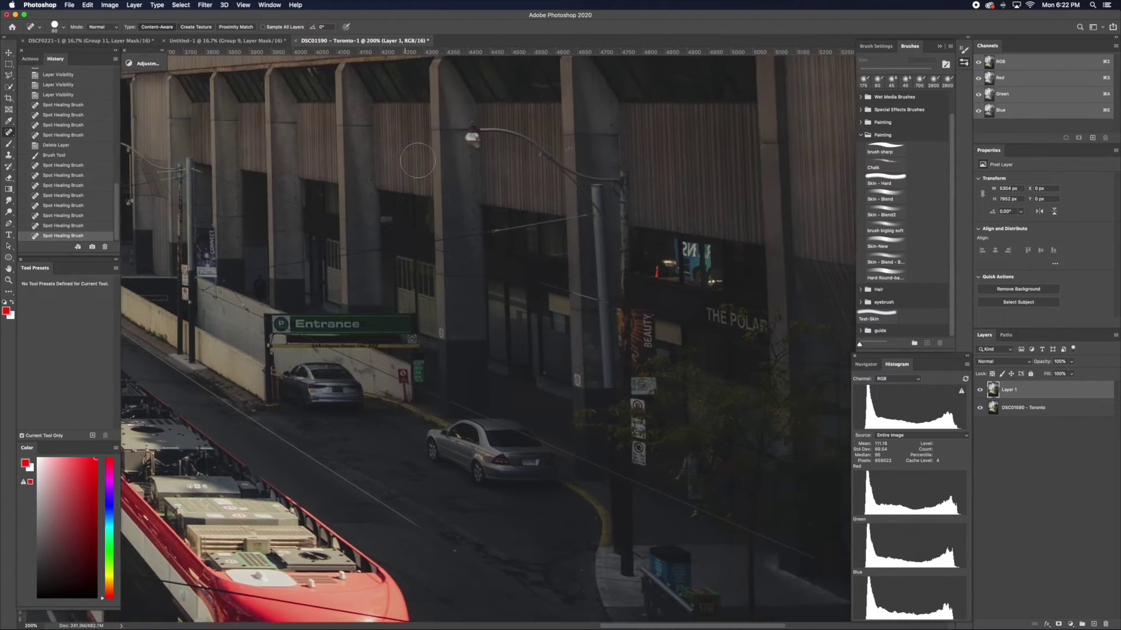
scroll(418, 161, down, 5)
scroll(418, 162, left, 3)
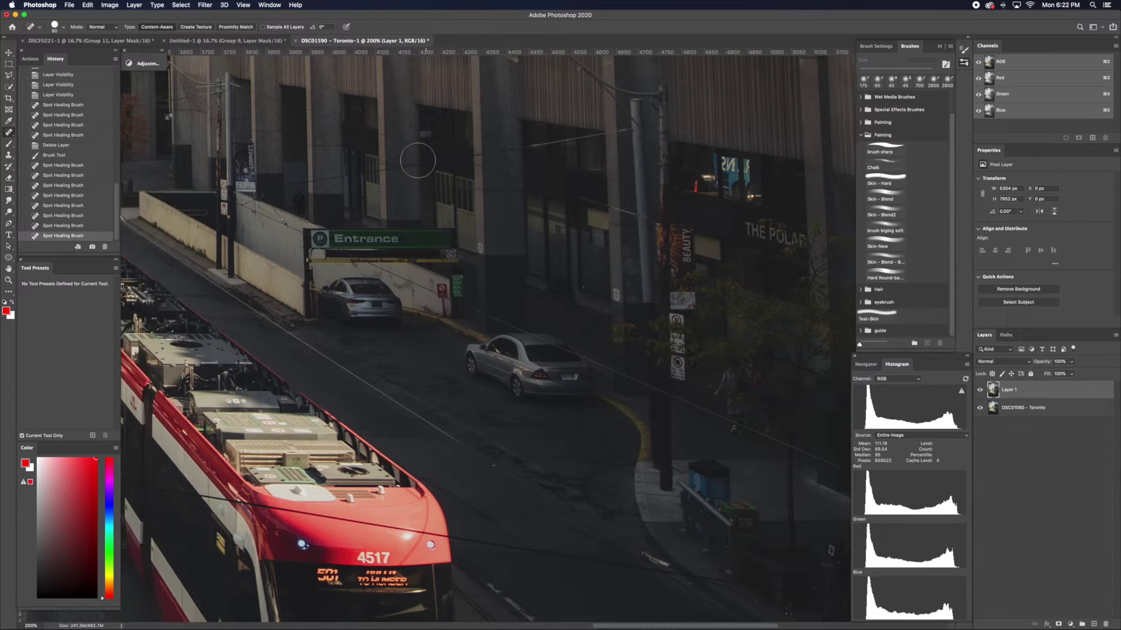
scroll(417, 161, right, 5)
scroll(418, 161, up, 8)
scroll(418, 161, left, 4)
scroll(418, 161, down, 1)
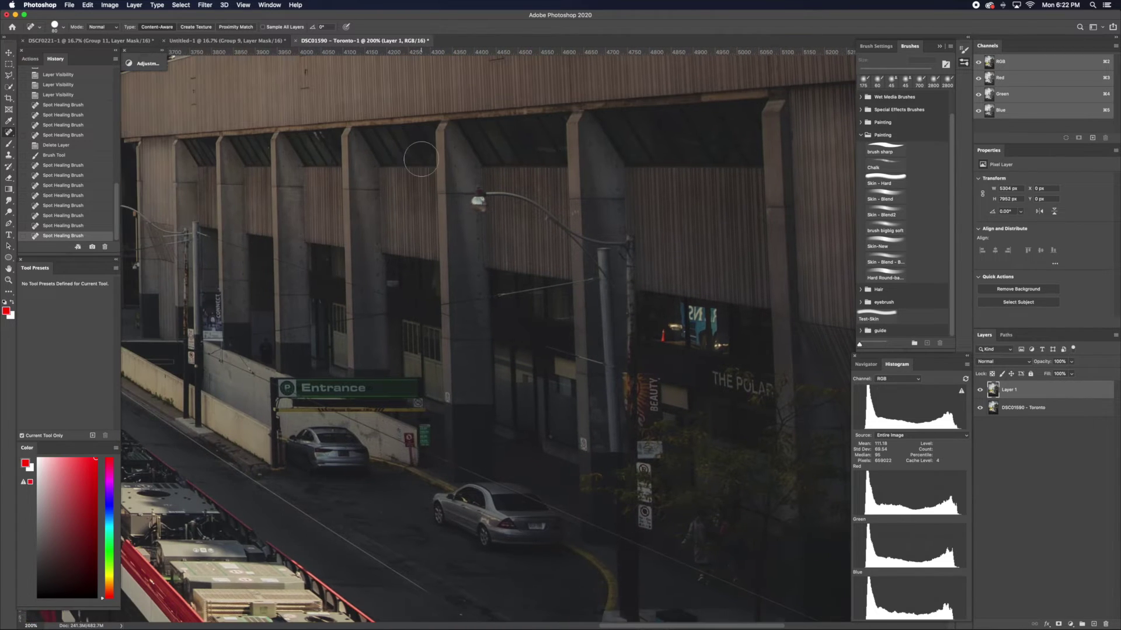
scroll(597, 325, up, 3)
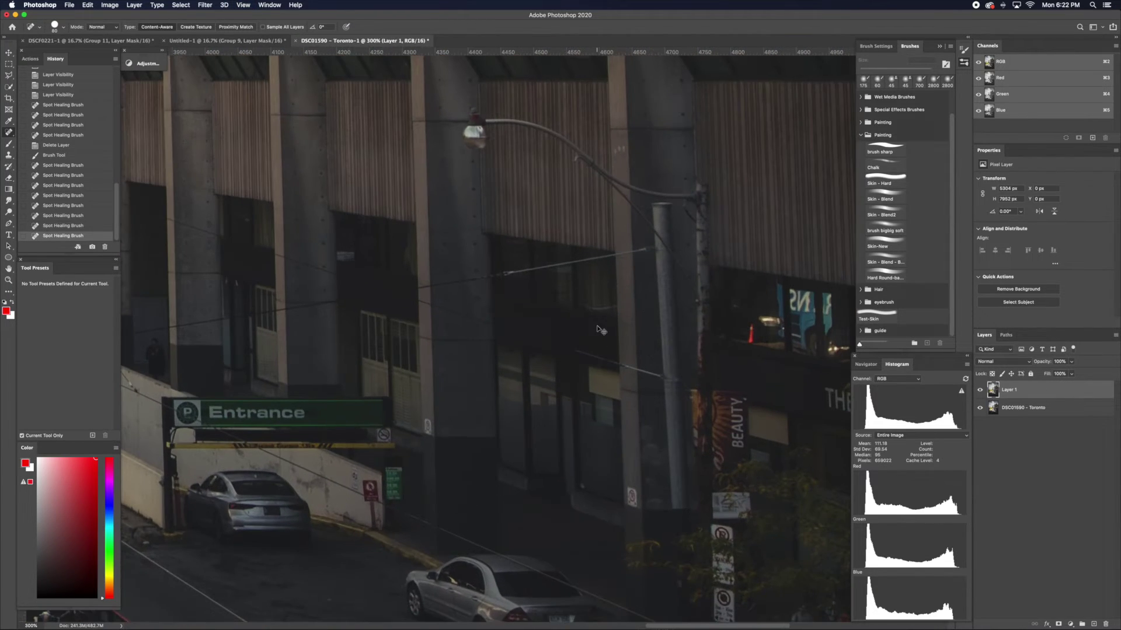
key(bracketleft)
key(bracketleft)
key(bracketleft)
key(bracketleft)
key(bracketleft)
key(bracketleft)
key(bracketleft)
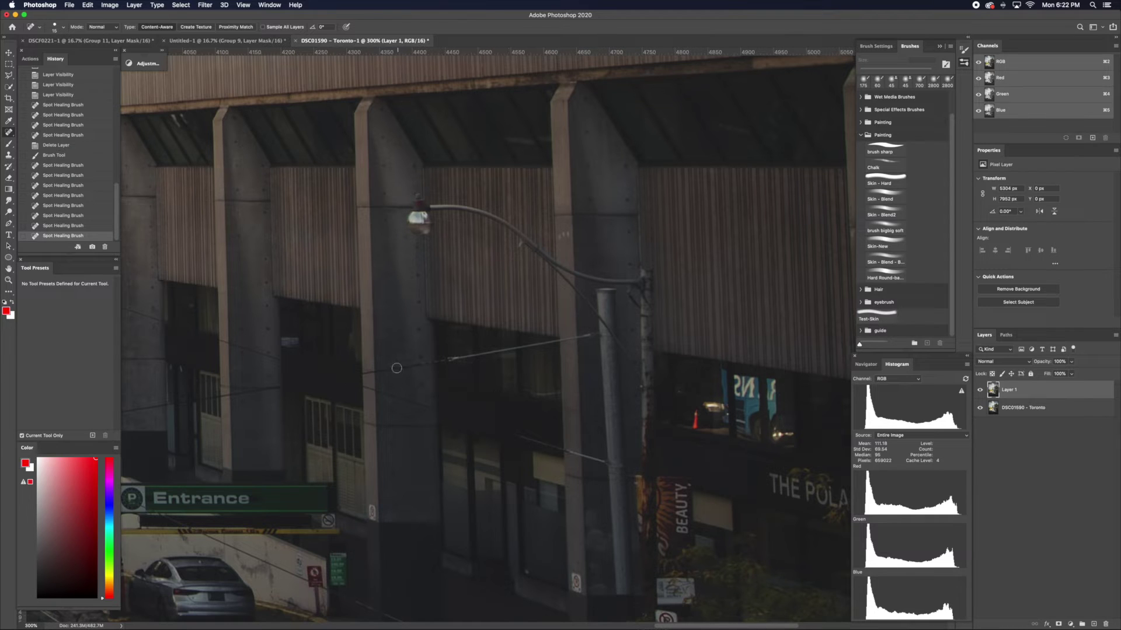
Heal away the overhead wires around the lamp arm and paint down the utility pole.
drag(356, 373, 387, 365)
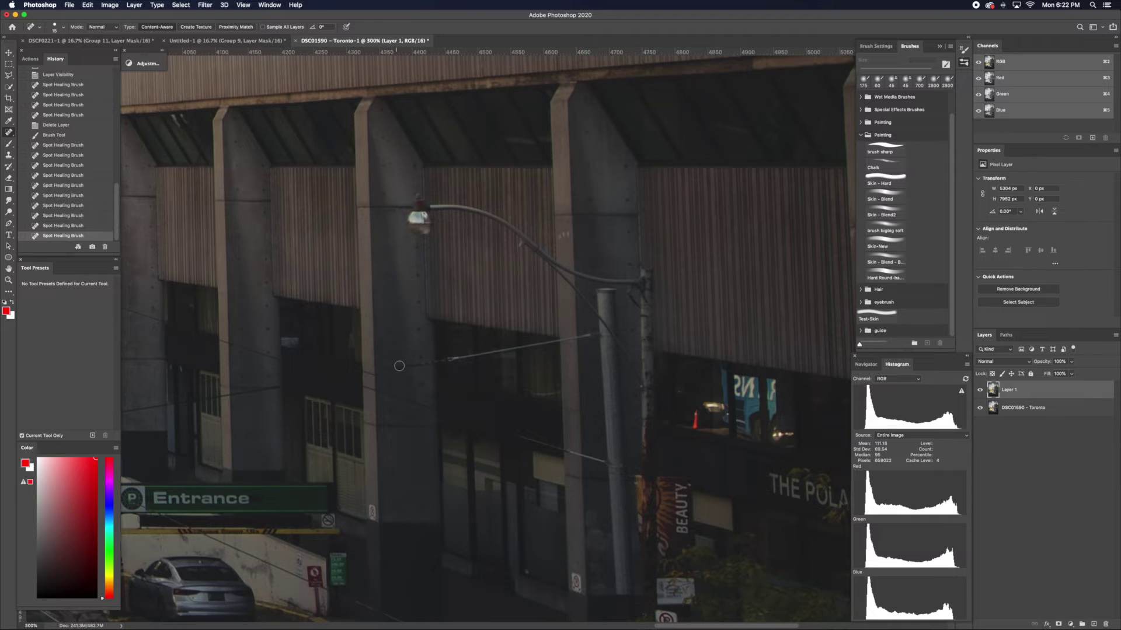
drag(385, 367, 432, 361)
drag(450, 362, 601, 327)
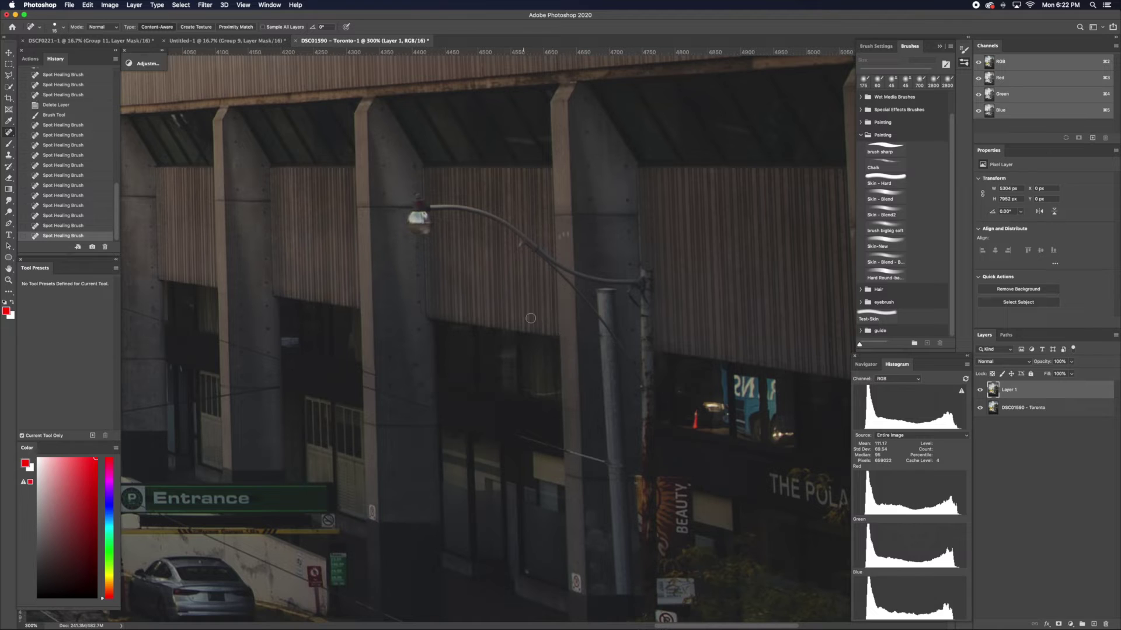
drag(385, 387, 443, 417)
drag(524, 435, 610, 463)
drag(572, 288, 647, 386)
drag(598, 292, 613, 333)
mouse_move(605, 294)
mouse_down()
mouse_move(622, 602)
mouse_move(618, 503)
mouse_move(618, 589)
mouse_up()
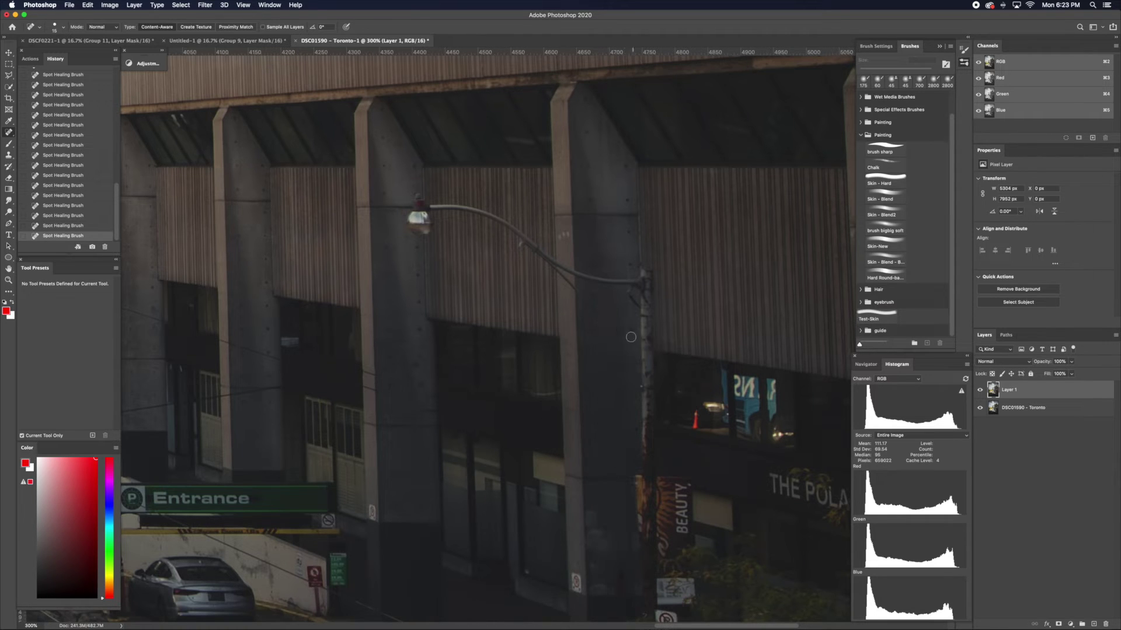
Heal the pole's lower end, touch up a leftover spot, and enlarge the brush slightly.
drag(621, 560, 618, 593)
click(623, 585)
key(bracketright)
Heal away the remaining lower section of the utility pole.
scroll(617, 363, left, 2)
scroll(617, 363, down, 1)
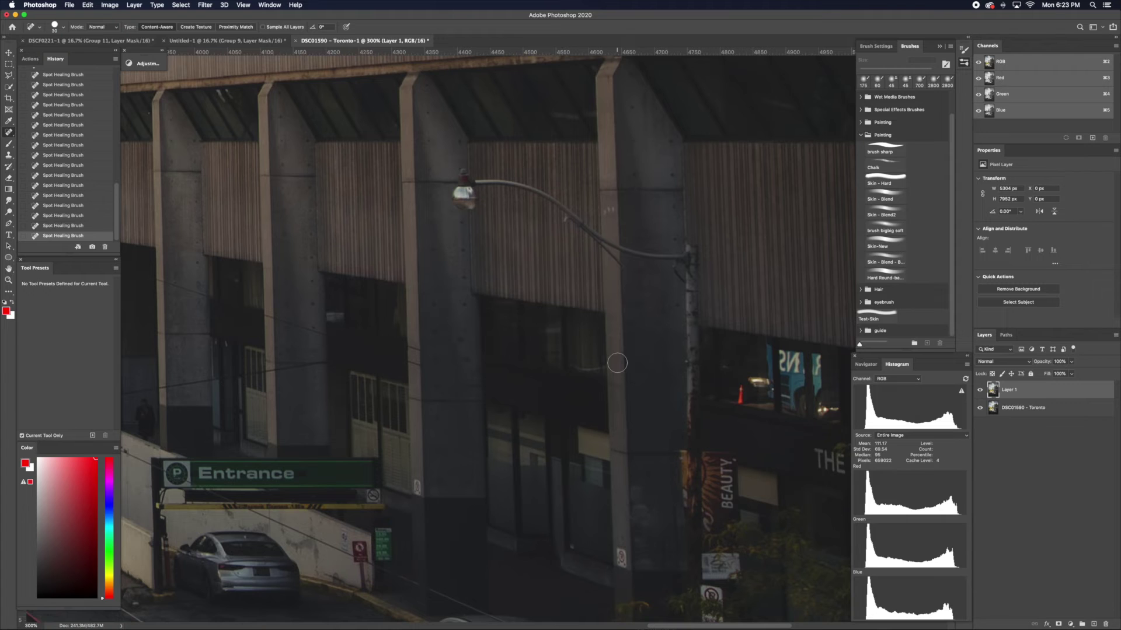
scroll(617, 363, down, 5)
scroll(617, 363, right, 3)
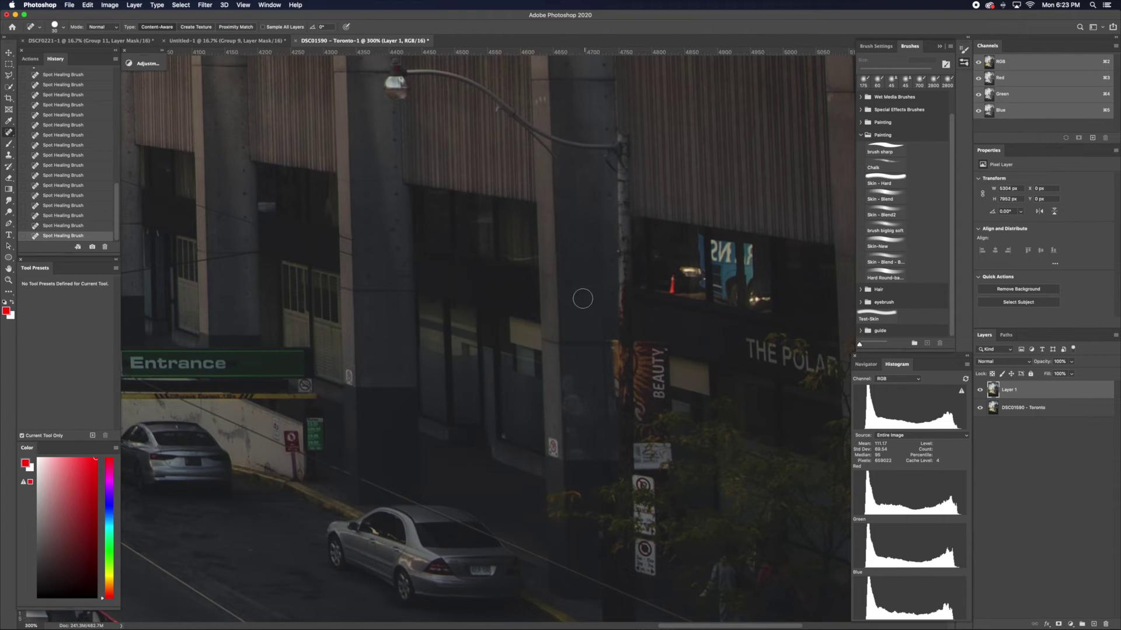
drag(604, 350, 604, 445)
Zoom out and pan to the busy street beside the streetcar.
scroll(533, 301, up, 3)
scroll(532, 300, left, 5)
key(super+minus)
key(super+minus)
key(super+minus)
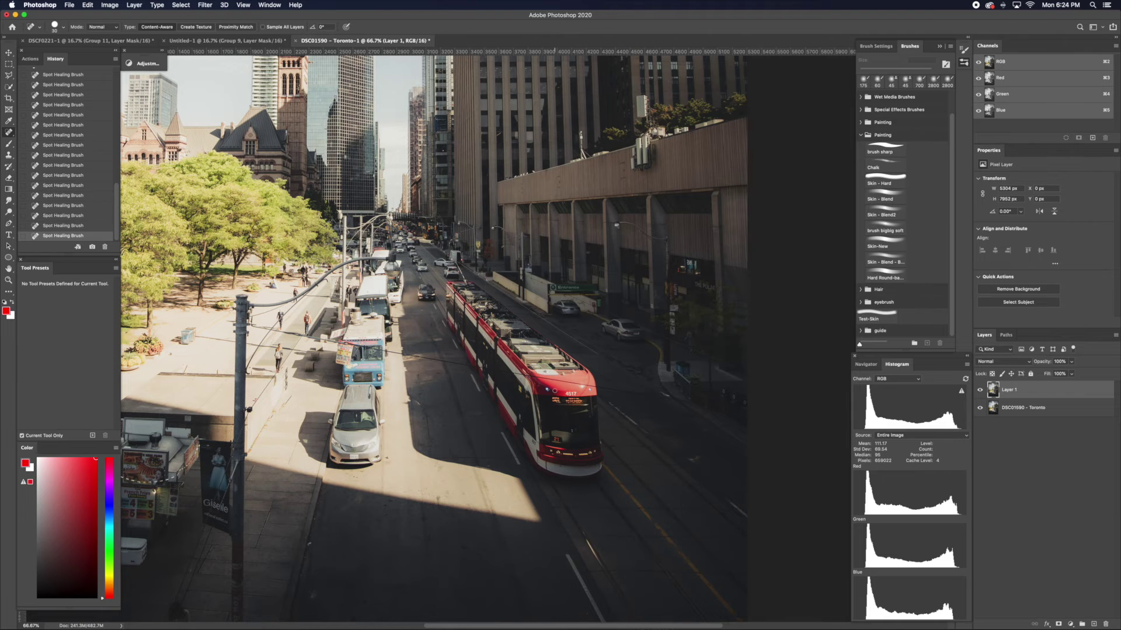
scroll(555, 390, left, 5)
scroll(554, 390, down, 3)
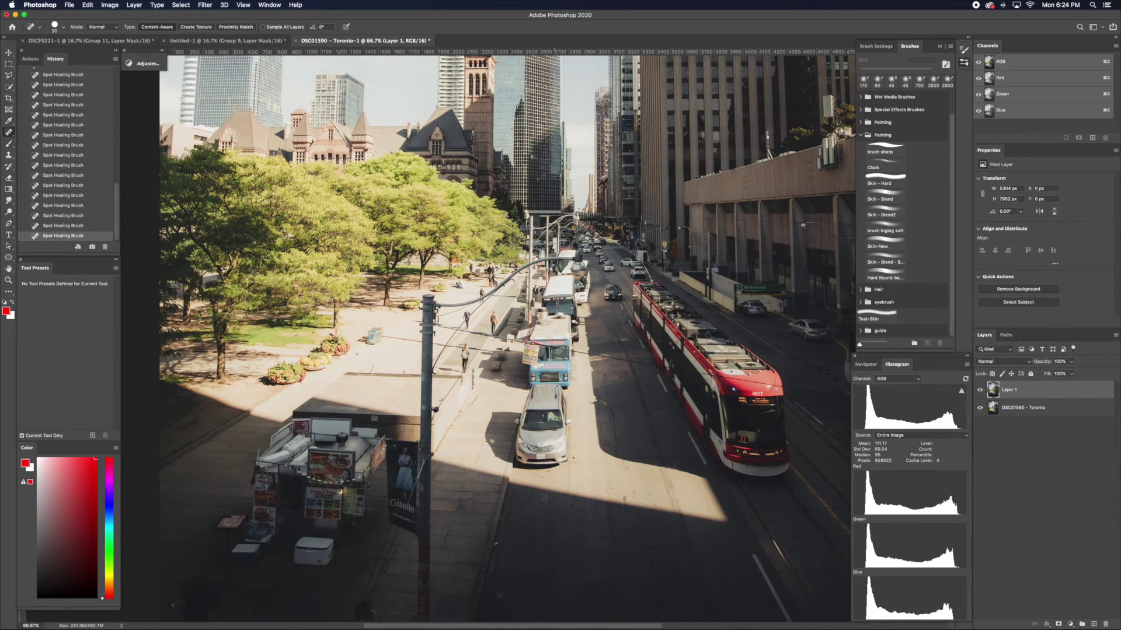
scroll(554, 391, up, 5)
scroll(554, 391, right, 4)
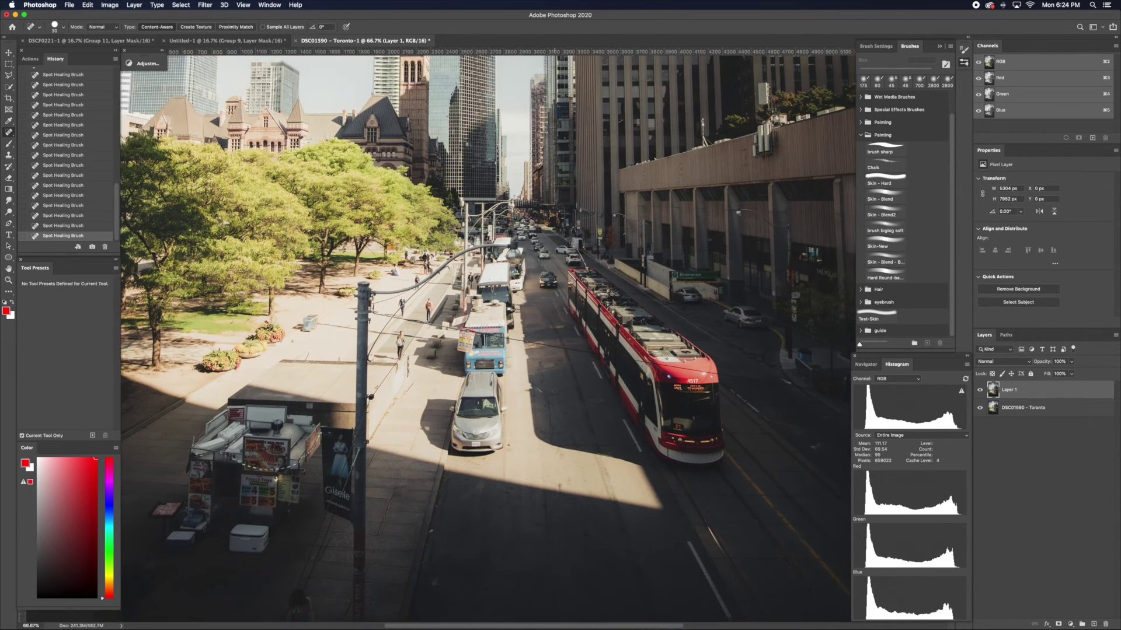
Zoom to 500% and heal the black car and leftover road patches near the tram tracks.
scroll(554, 392, up, 8)
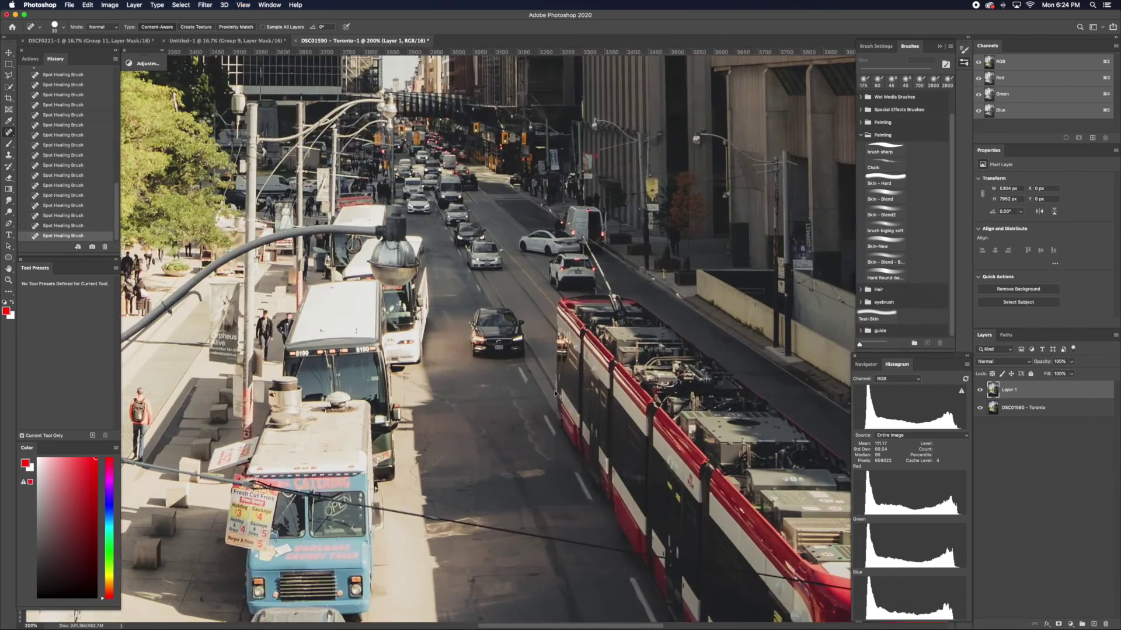
scroll(556, 394, up, 2)
scroll(555, 392, up, 2)
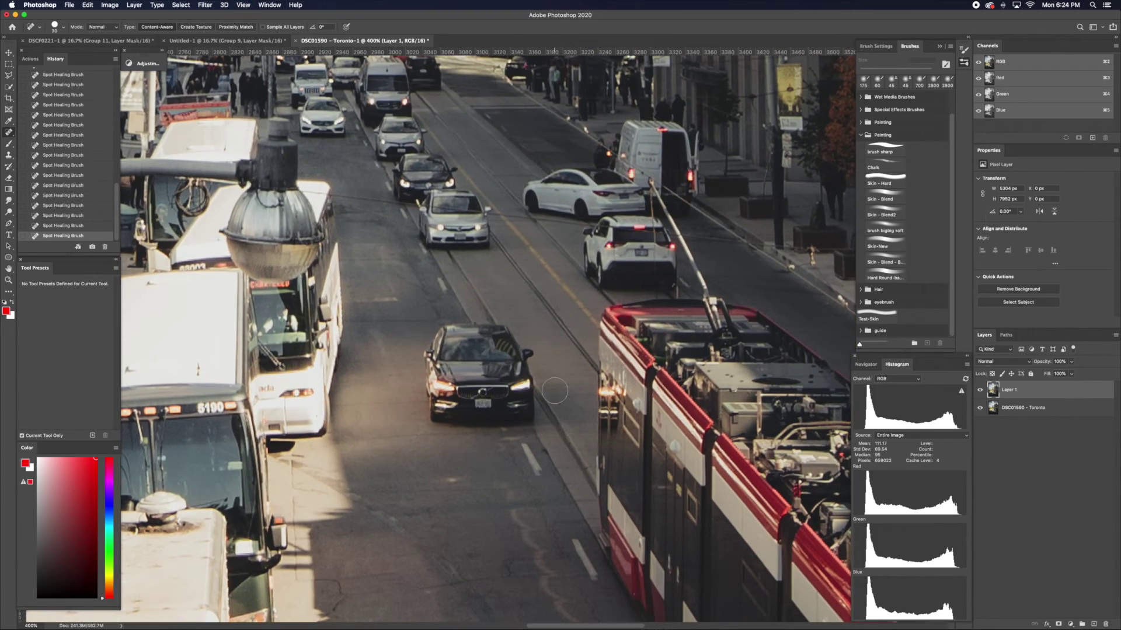
scroll(555, 391, up, 1)
scroll(554, 390, left, 2)
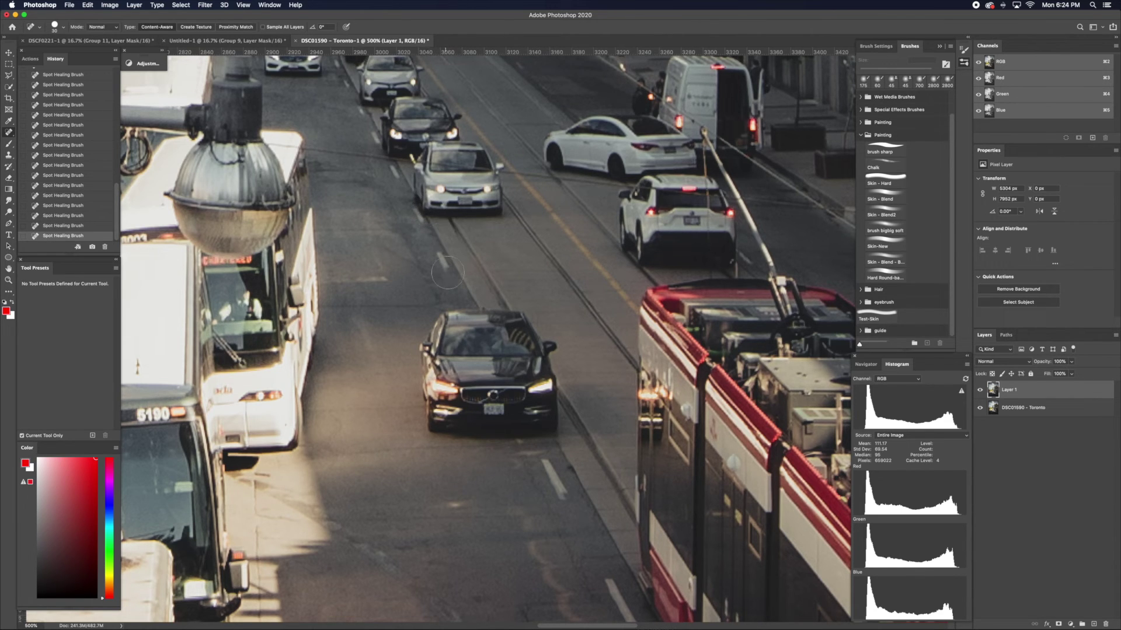
mouse_move(475, 303)
mouse_down()
mouse_move(520, 323)
mouse_move(478, 321)
mouse_move(447, 340)
mouse_move(439, 324)
mouse_move(472, 317)
mouse_move(432, 343)
mouse_move(440, 427)
mouse_move(525, 436)
mouse_move(537, 408)
mouse_move(543, 432)
mouse_move(519, 337)
mouse_move(537, 369)
mouse_move(542, 345)
mouse_move(532, 362)
mouse_move(550, 402)
mouse_move(546, 431)
mouse_move(509, 331)
mouse_move(517, 389)
mouse_move(481, 344)
mouse_move(457, 352)
mouse_move(473, 422)
mouse_move(485, 408)
mouse_move(524, 411)
mouse_move(505, 401)
mouse_move(493, 339)
mouse_up()
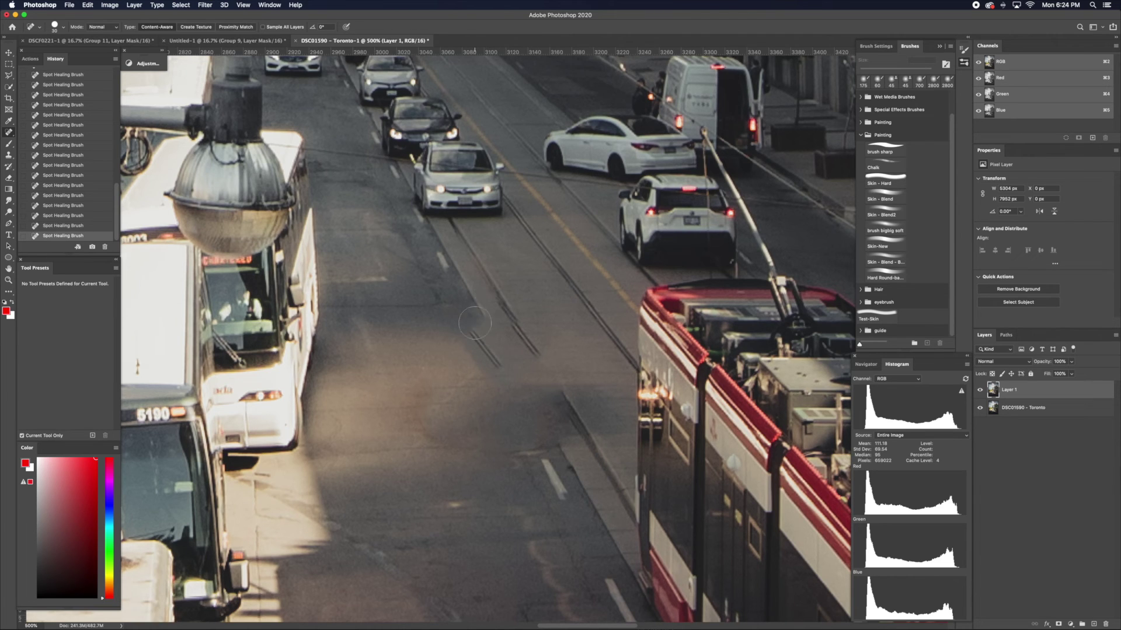
mouse_move(474, 321)
mouse_down()
mouse_move(485, 374)
mouse_move(503, 358)
mouse_move(475, 318)
mouse_move(494, 357)
mouse_up()
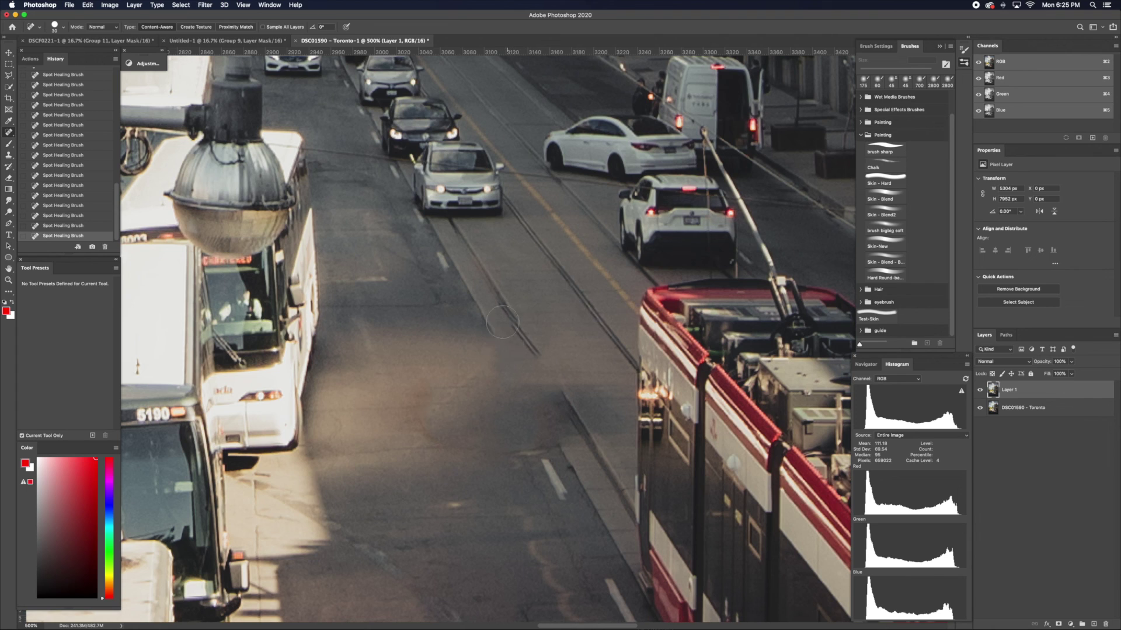
mouse_move(483, 366)
mouse_down()
mouse_move(431, 410)
mouse_move(471, 373)
mouse_up()
Zoom out to view the entire retouched Toronto street photo.
key(super+minus)
key(super+minus)
key(super+minus)
key(super+minus)
key(super+minus)
key(super+minus)
key(super+minus)
key(super+minus)
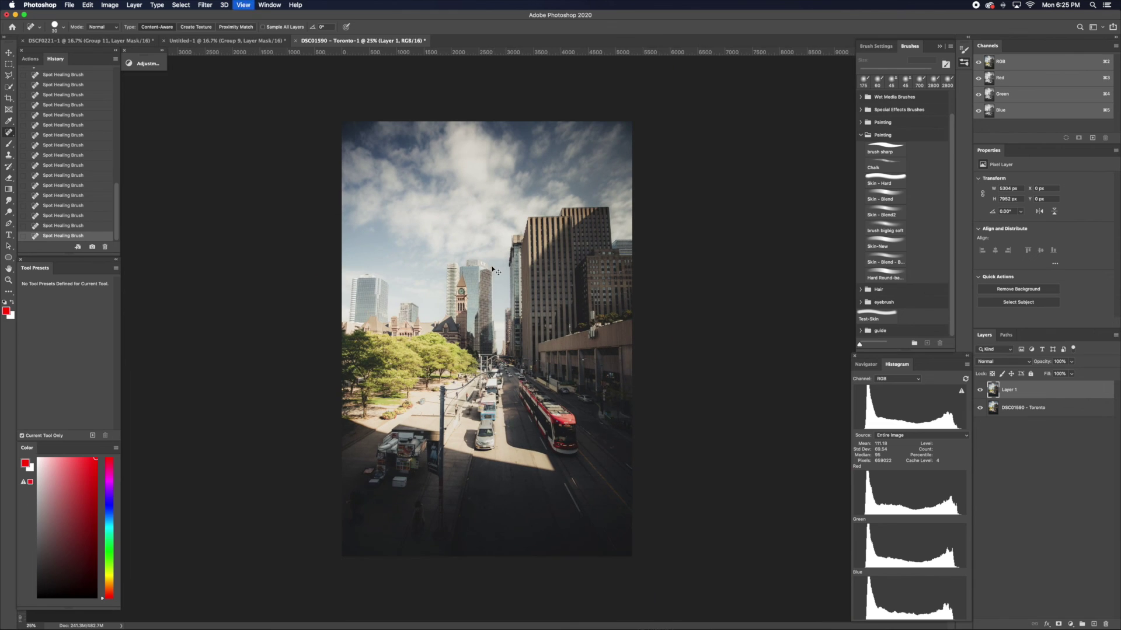